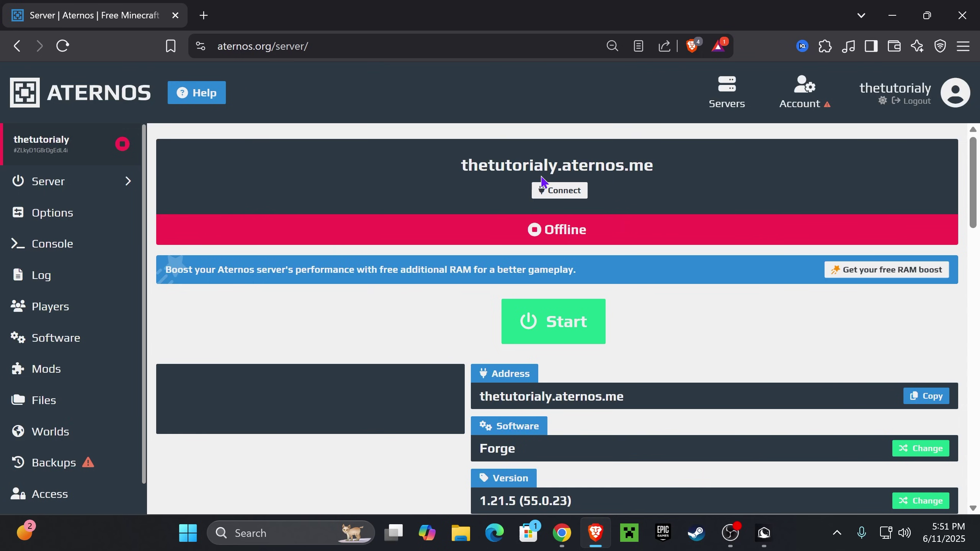
pyautogui.scroll(-3, 541, 182)
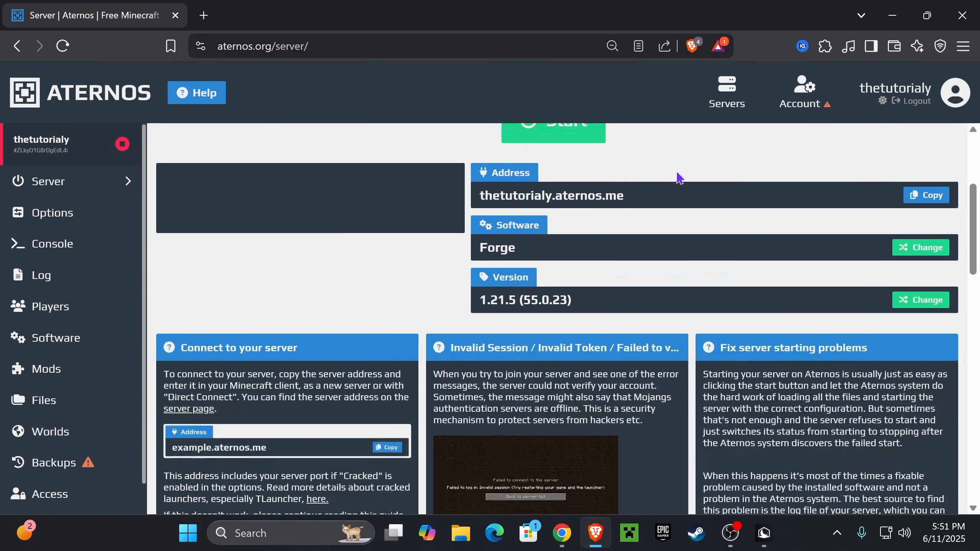
pyautogui.scroll(3, 678, 179)
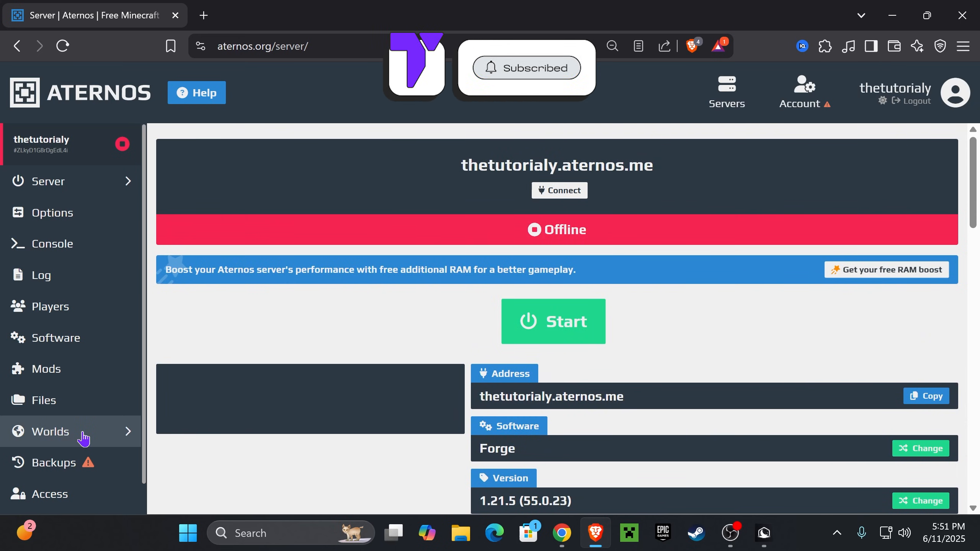
# Go to the server's Worlds page from the Aternos sidebar
pyautogui.click(97, 438)
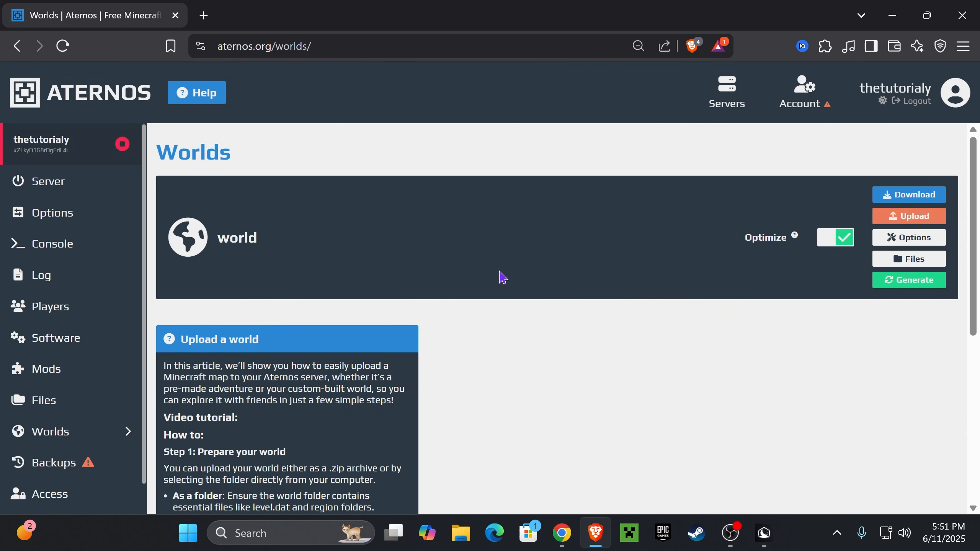
pyautogui.scroll(-1, 500, 277)
pyautogui.scroll(-1, 538, 260)
pyautogui.scroll(2, 535, 260)
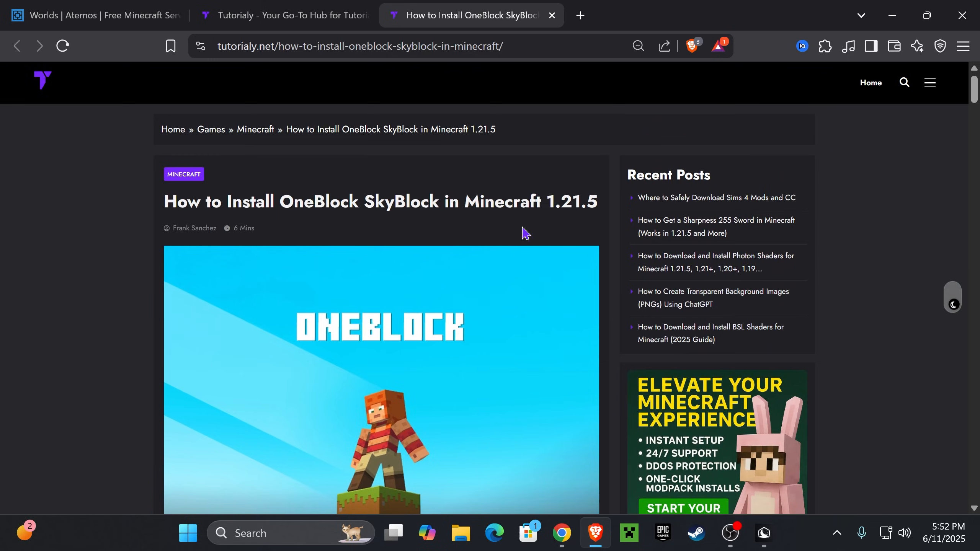
pyautogui.scroll(-3, 520, 232)
pyautogui.scroll(-3, 512, 153)
pyautogui.scroll(-6, 540, 192)
pyautogui.scroll(-5, 590, 187)
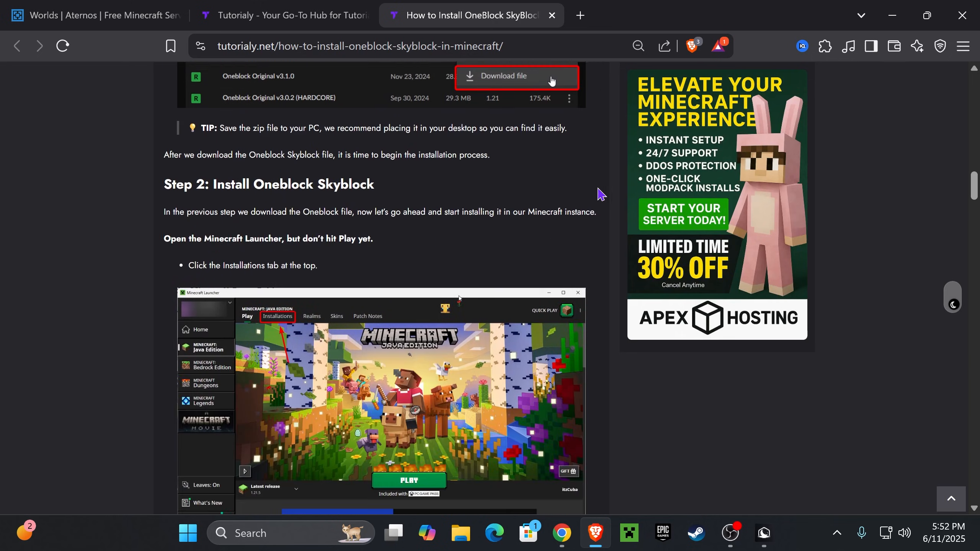
pyautogui.scroll(5, 590, 229)
pyautogui.scroll(7, 536, 199)
pyautogui.scroll(2, 346, 153)
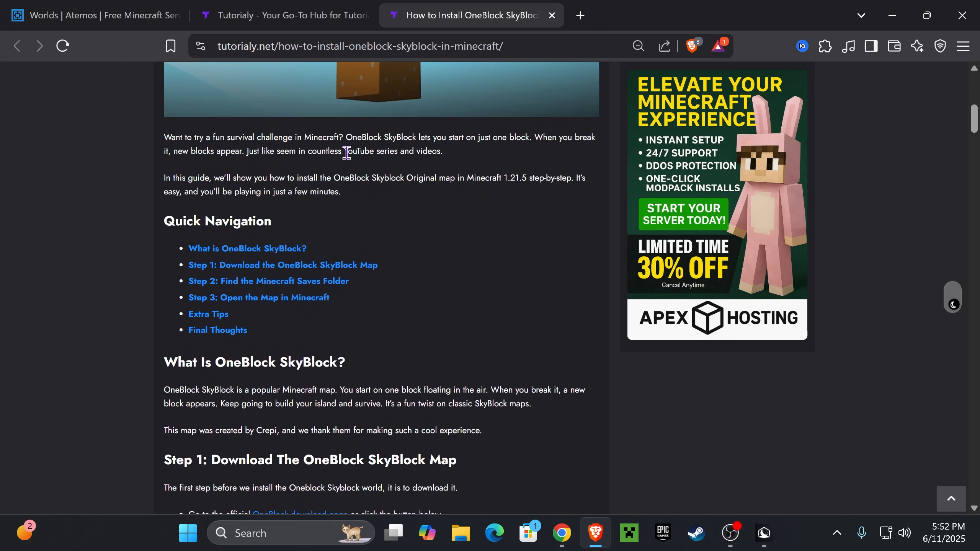
pyautogui.scroll(2, 462, 171)
pyautogui.scroll(5, 431, 191)
pyautogui.scroll(-2, 465, 188)
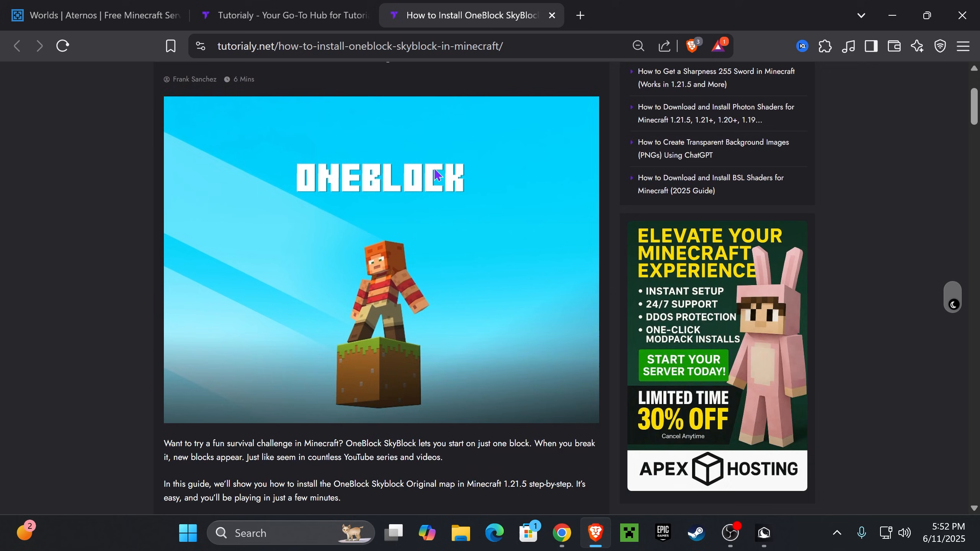
pyautogui.scroll(-3, 442, 160)
# Jump to the guide's Step 1 section and follow the OneBlock download link to CurseForge
pyautogui.click(346, 265)
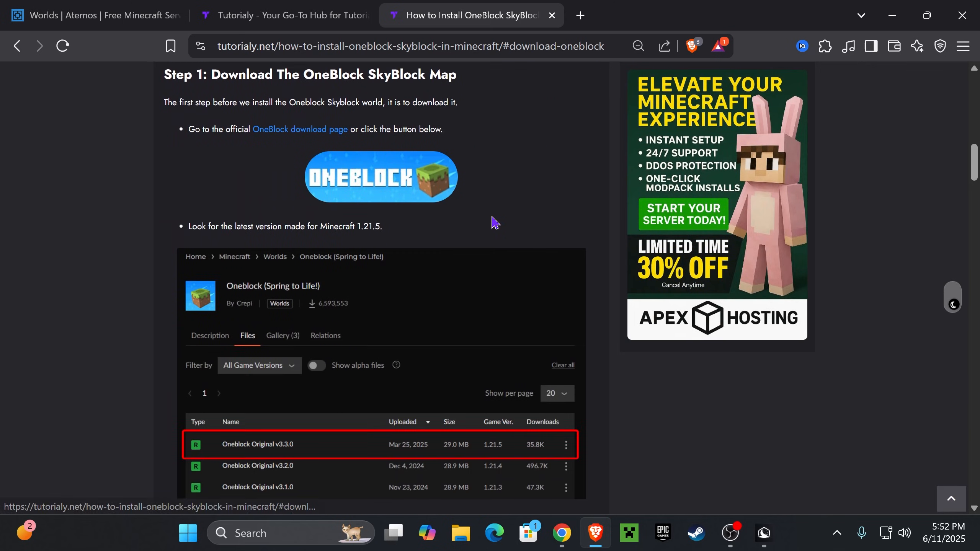
pyautogui.click(383, 173)
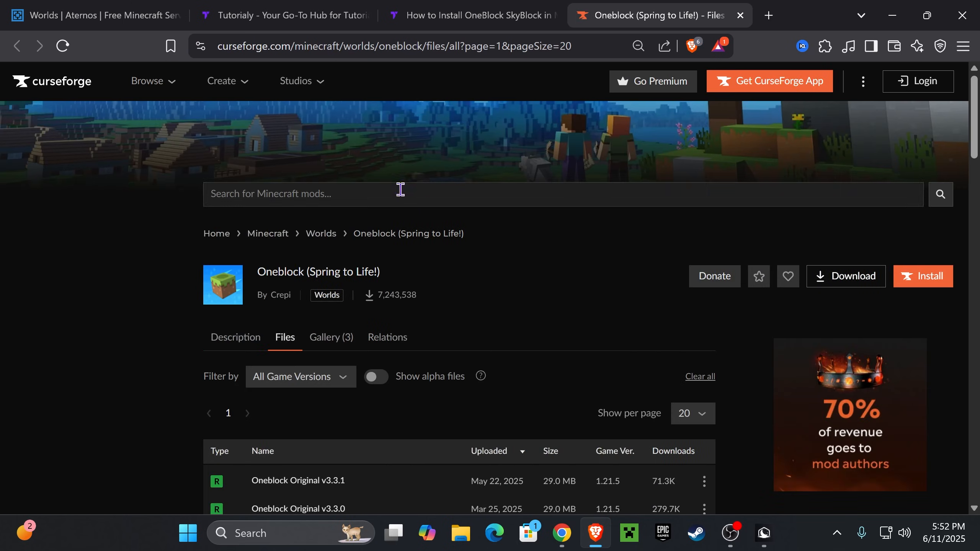
pyautogui.scroll(-2, 586, 199)
pyautogui.scroll(-1, 591, 156)
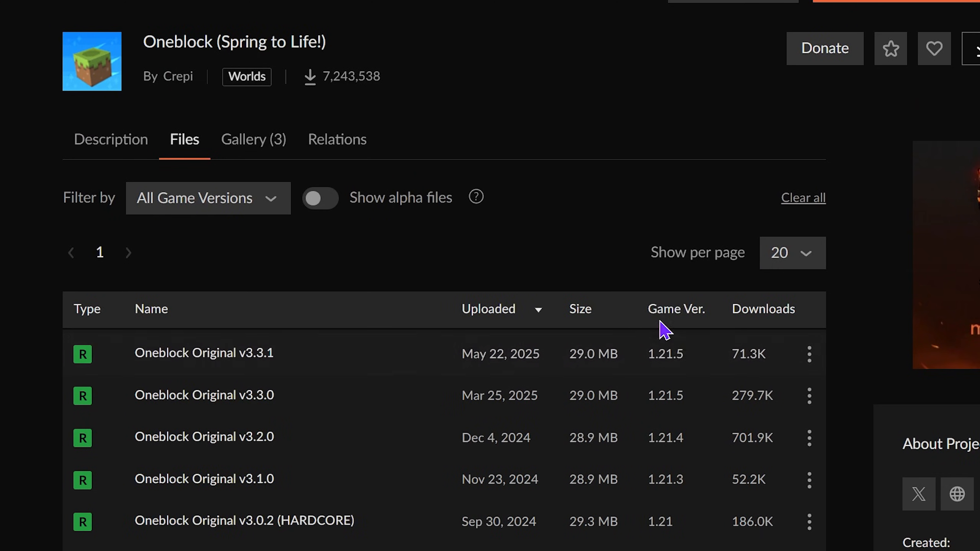
pyautogui.scroll(-2, 678, 387)
# Download the Oneblock Original v3.3.1 world file from CurseForge and save it
pyautogui.click(809, 247)
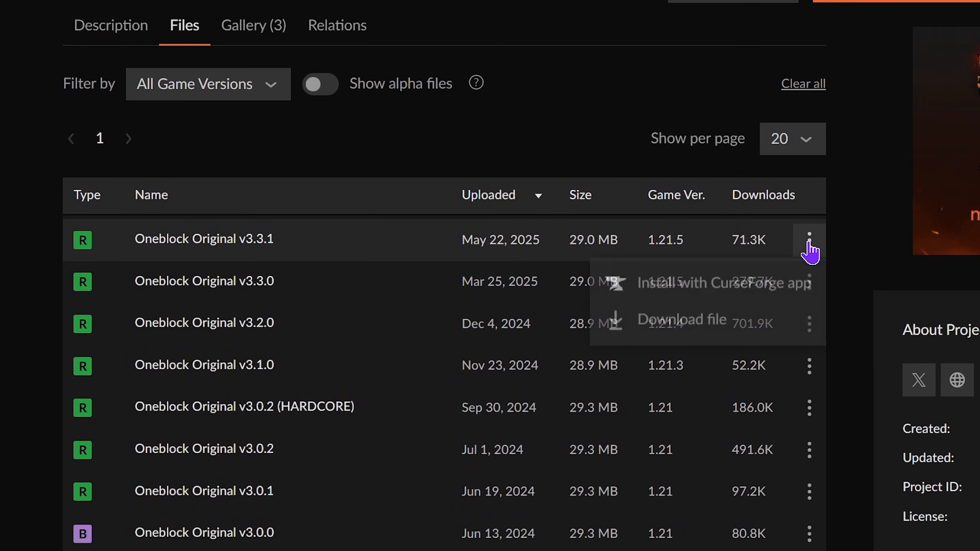
pyautogui.click(741, 327)
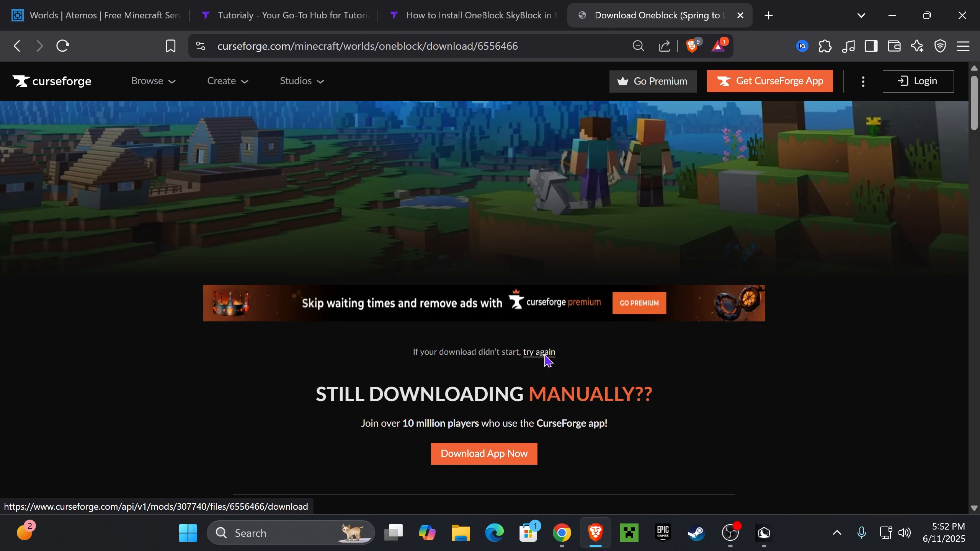
pyautogui.click(367, 341)
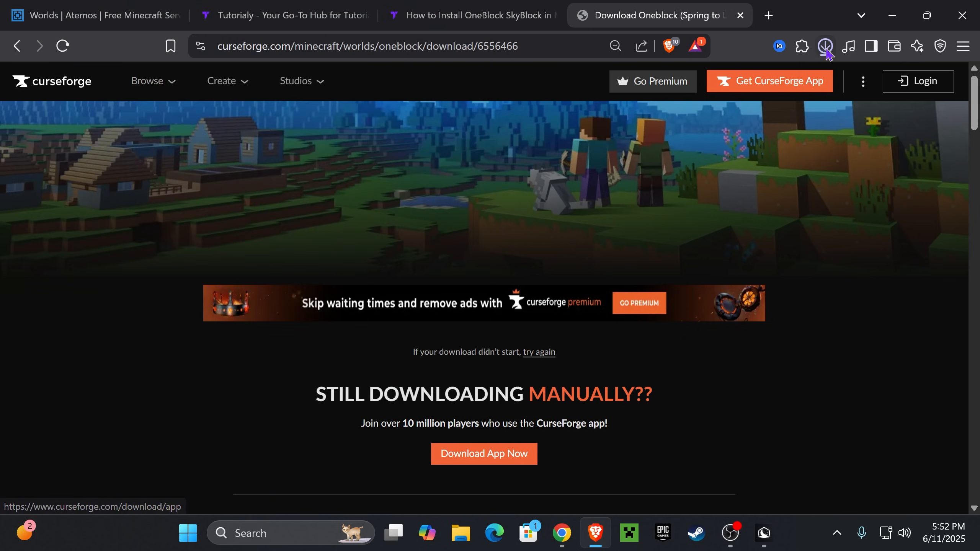
# Drag the downloaded Oneblock v3.3.1 zip from the Downloads popup onto the desktop
pyautogui.moveTo(809, 23); pyautogui.dragTo(542, 362)
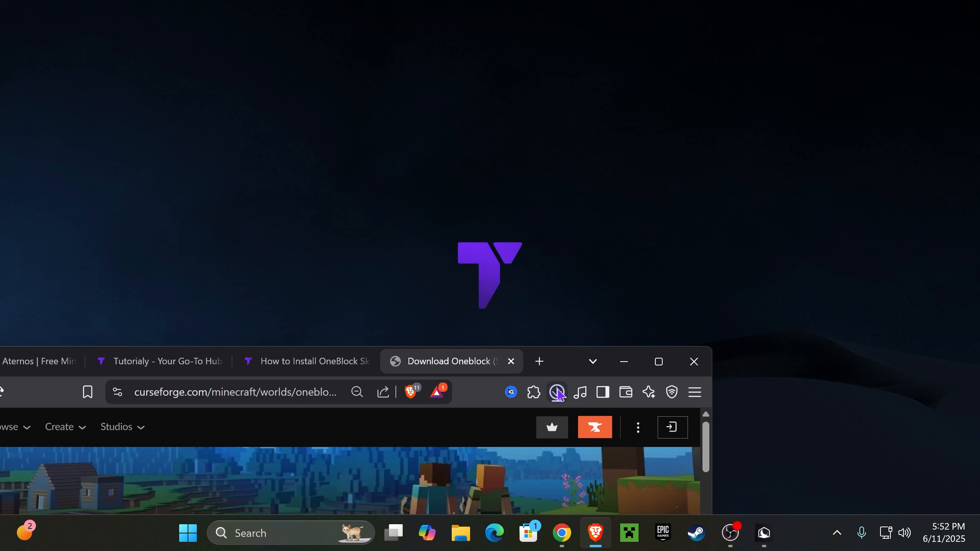
pyautogui.click(556, 392)
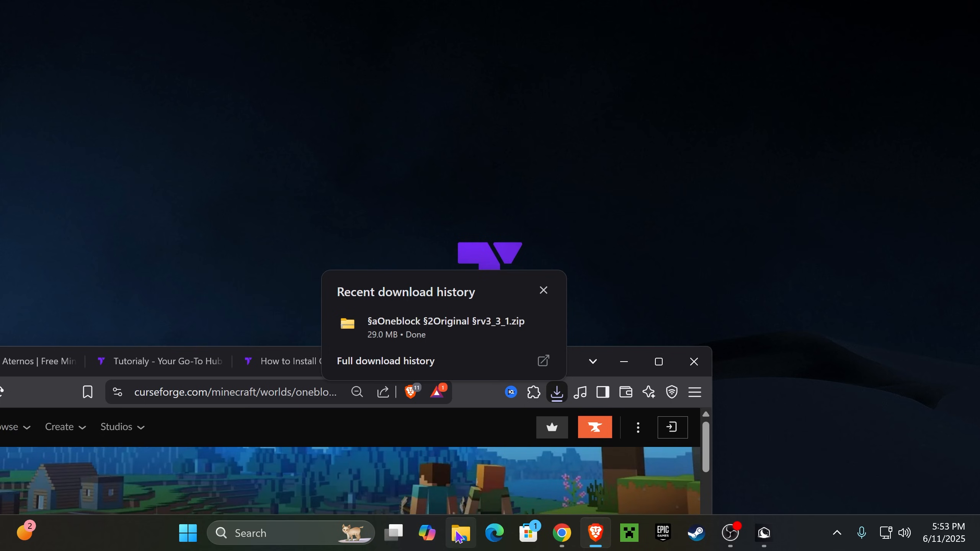
pyautogui.moveTo(416, 321); pyautogui.dragTo(468, 105)
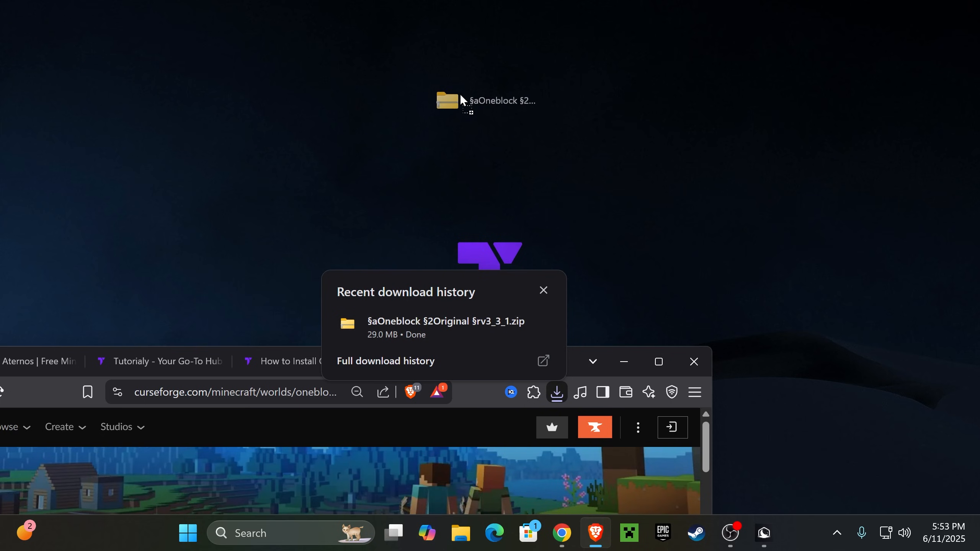
pyautogui.moveTo(508, 64); pyautogui.dragTo(263, 173)
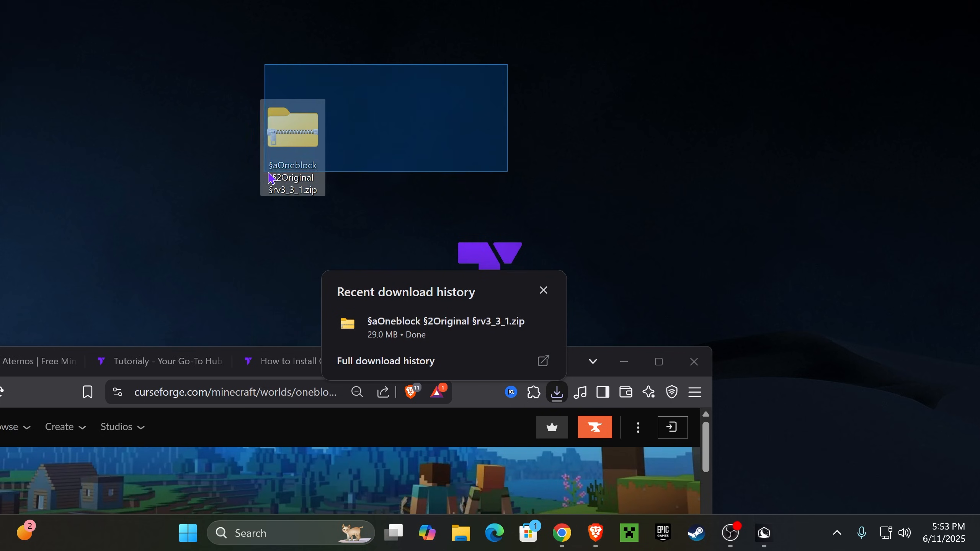
pyautogui.click(660, 361)
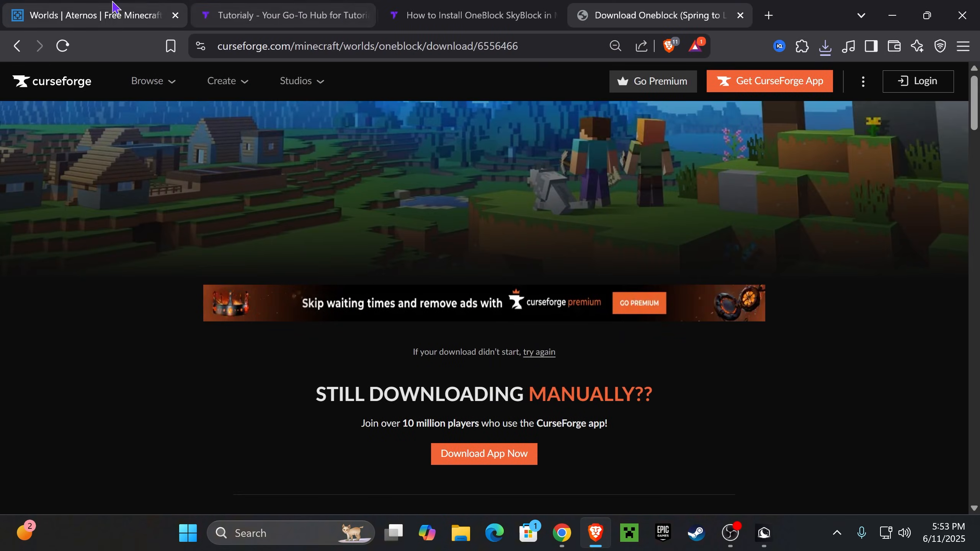
# Back on the Aternos Worlds page, start uploading a new world for the server
pyautogui.click(111, 11)
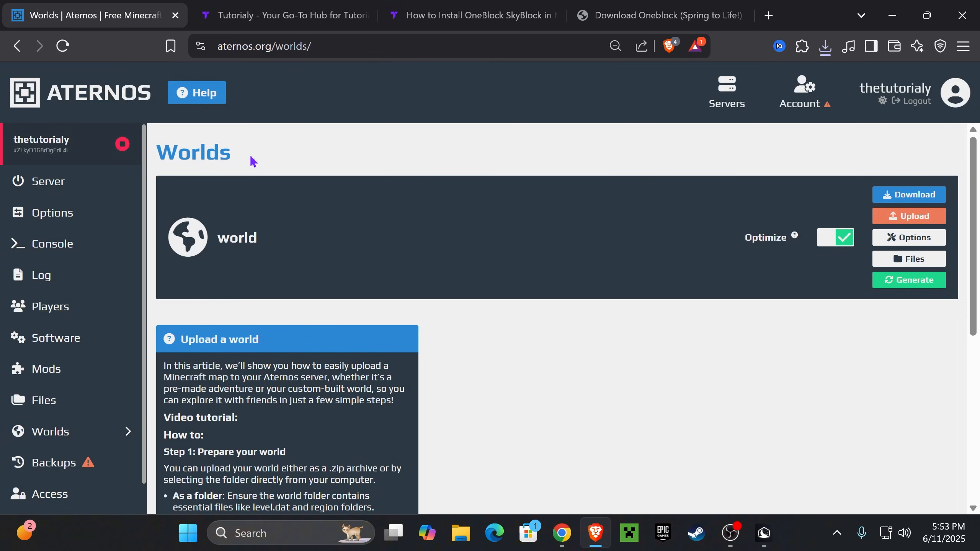
pyautogui.moveTo(195, 152); pyautogui.dragTo(157, 153)
pyautogui.click(270, 152)
pyautogui.click(928, 215)
pyautogui.click(923, 220)
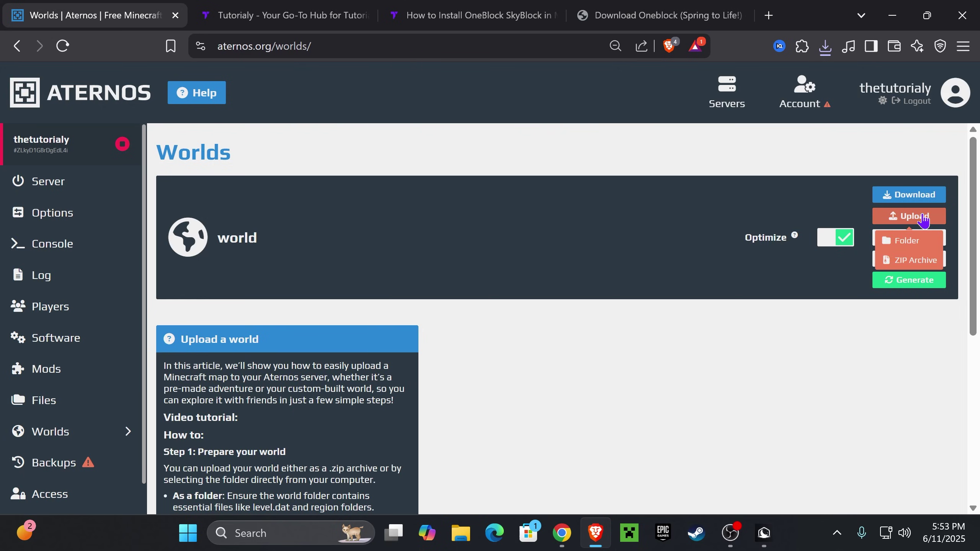
# Upload the Oneblock zip from the Desktop as a ZIP Archive world
pyautogui.click(919, 265)
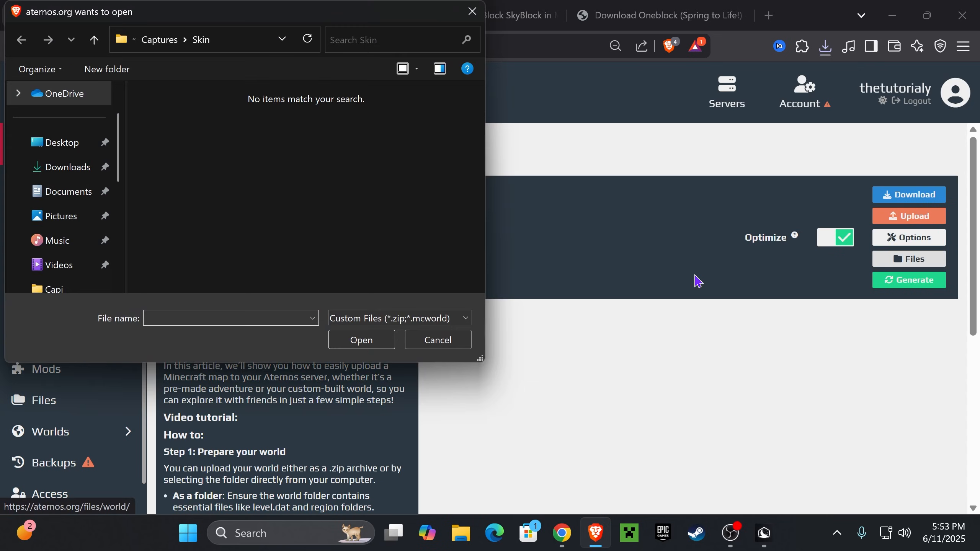
pyautogui.moveTo(324, 15); pyautogui.dragTo(472, 150)
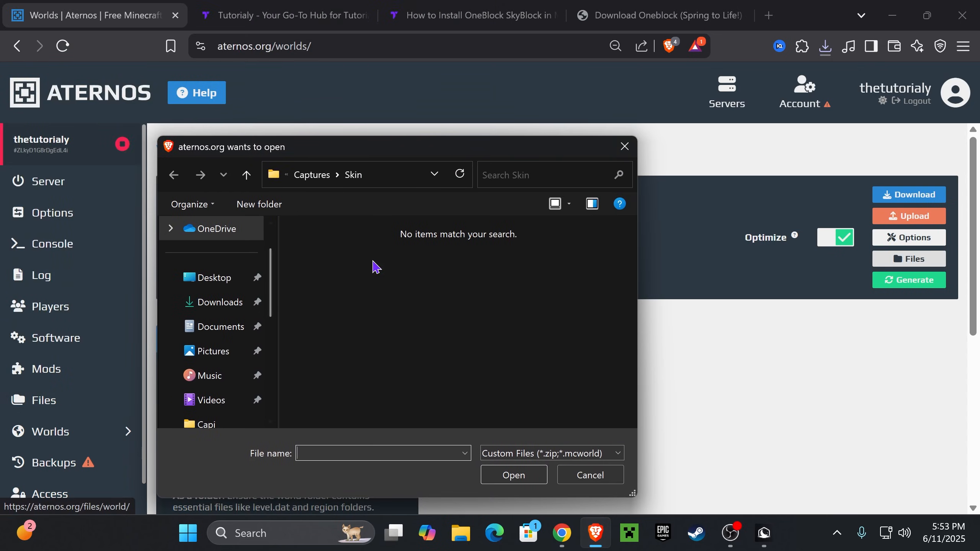
pyautogui.click(215, 280)
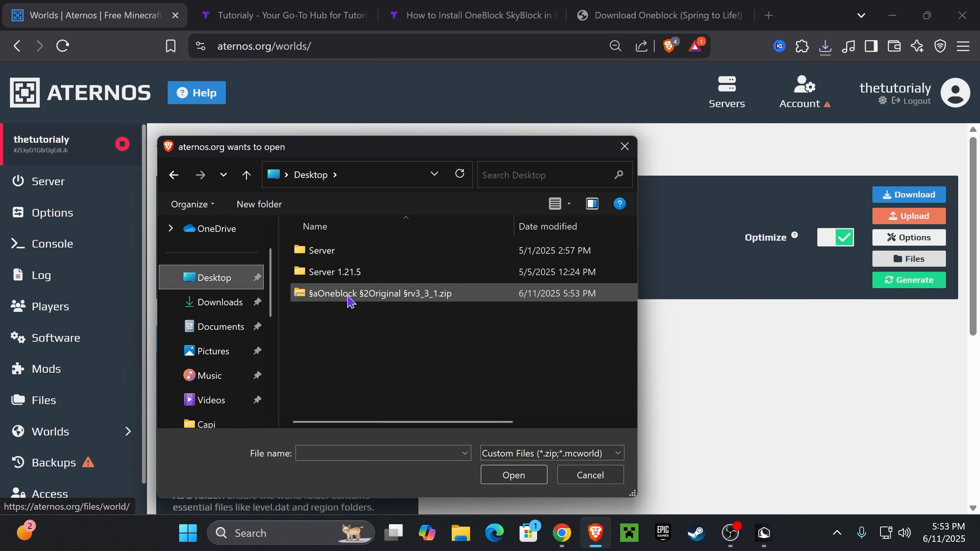
pyautogui.click(322, 297)
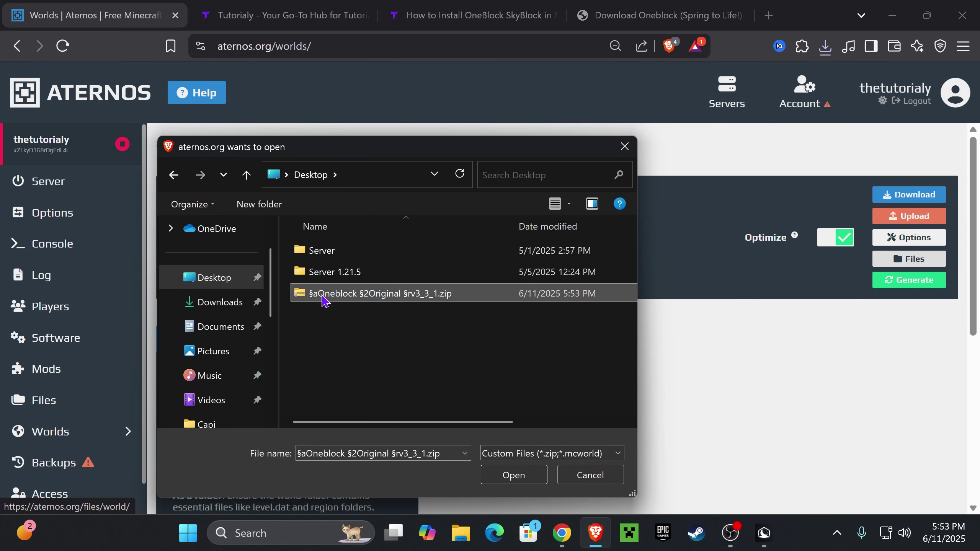
pyautogui.click(512, 476)
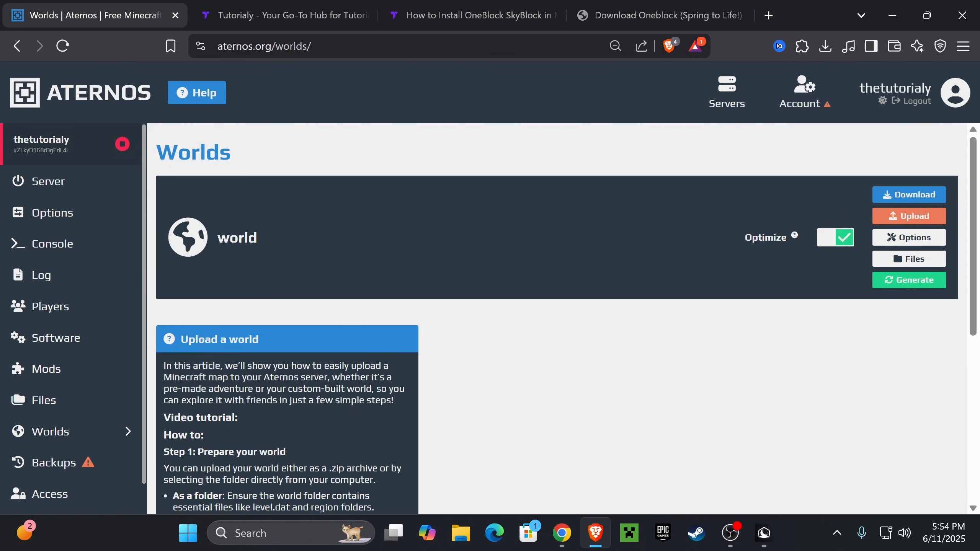
# Start the Aternos server with the uploaded world and dismiss the notification prompt
pyautogui.click(125, 186)
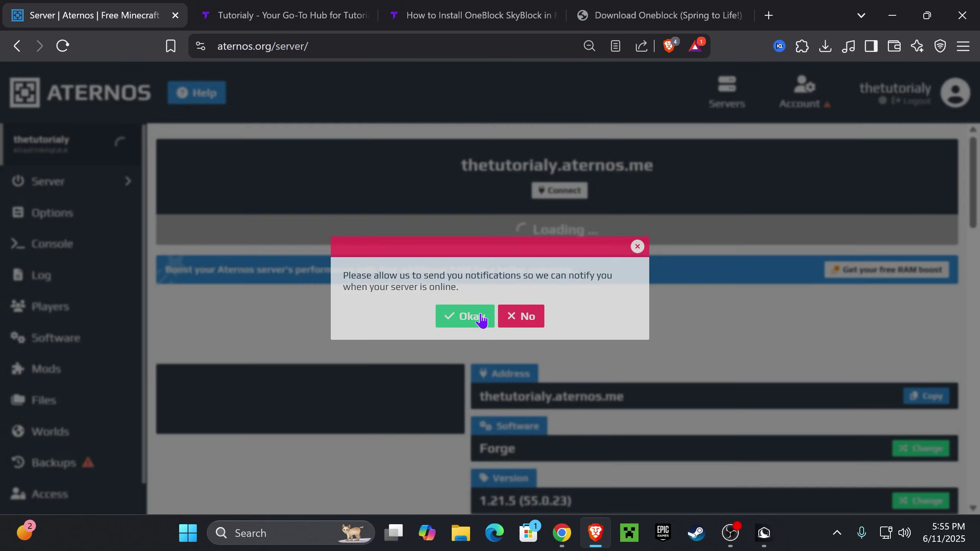
pyautogui.click(495, 318)
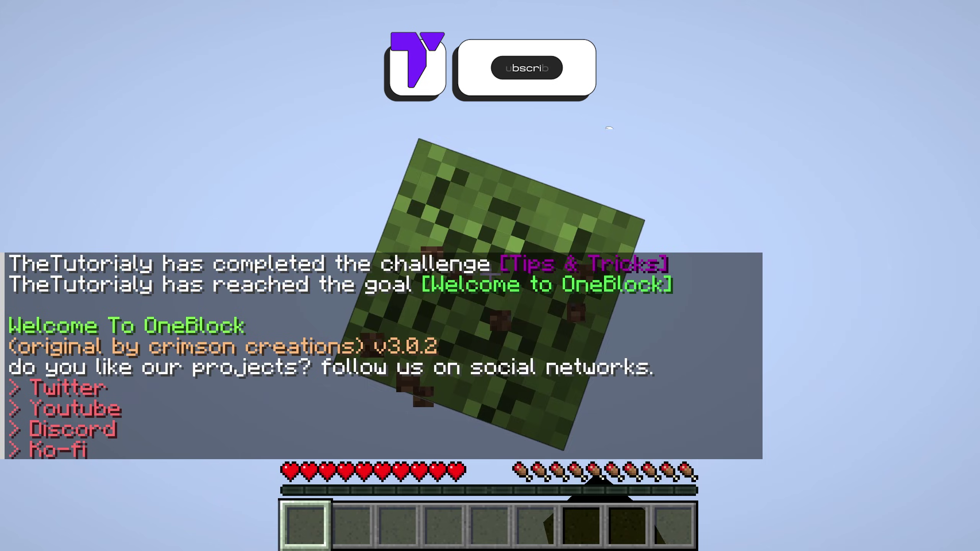
# Join the OneBlock world in Minecraft and break the block to reach 2/30 progress
pyautogui.click(489, 273)
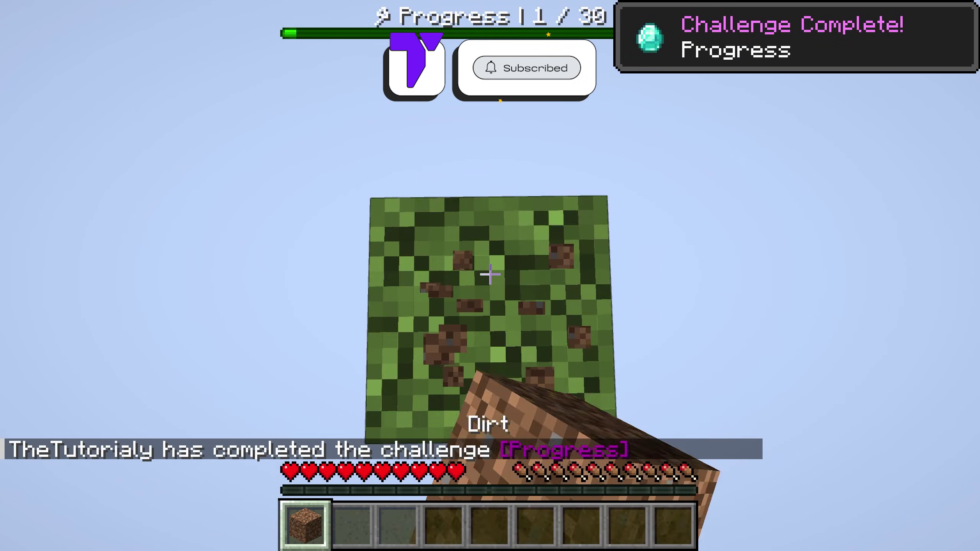
pyautogui.click(490, 273)
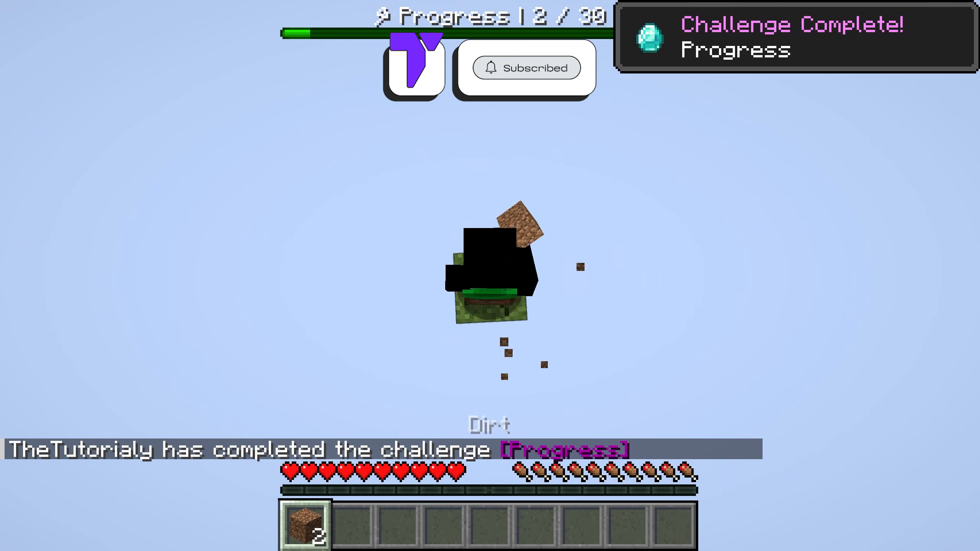